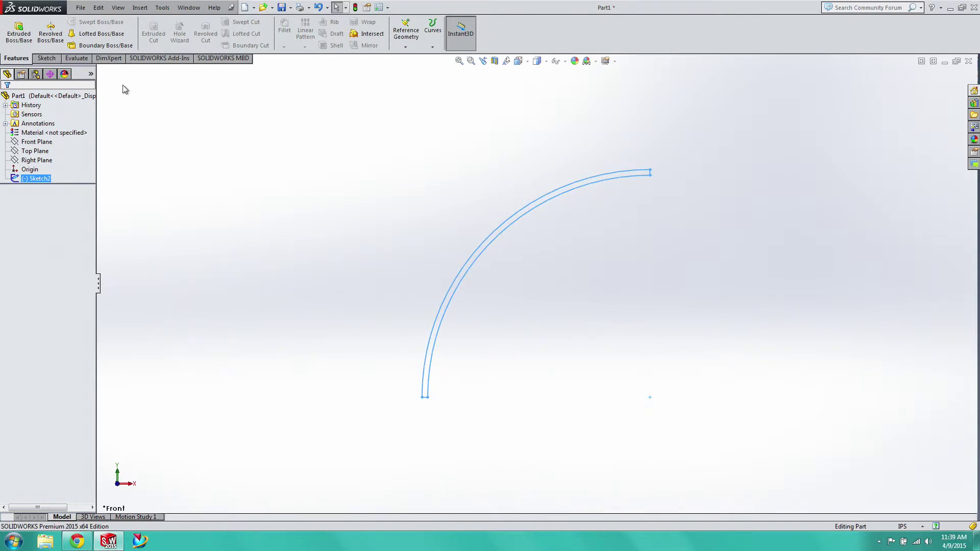
pyautogui.press('z')
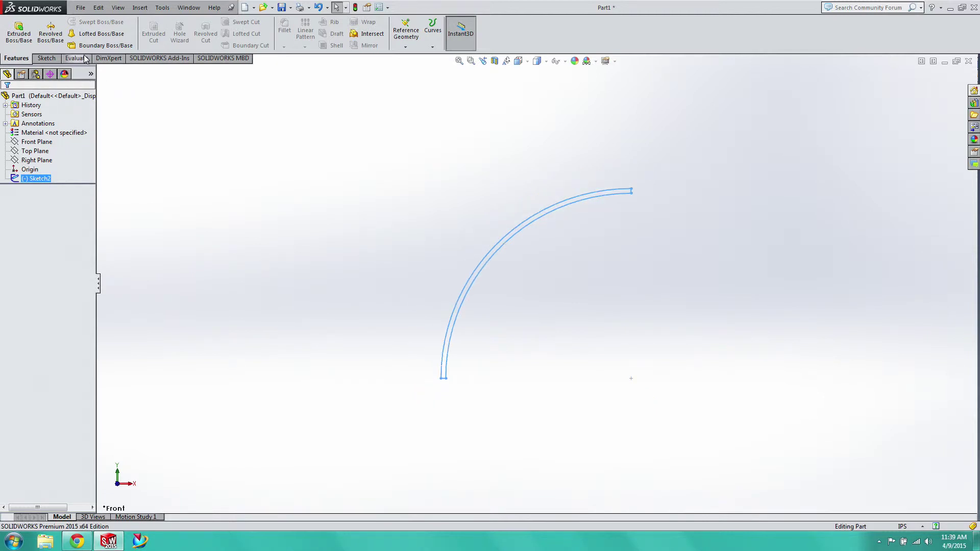
pyautogui.scroll(-3, 603, 252)
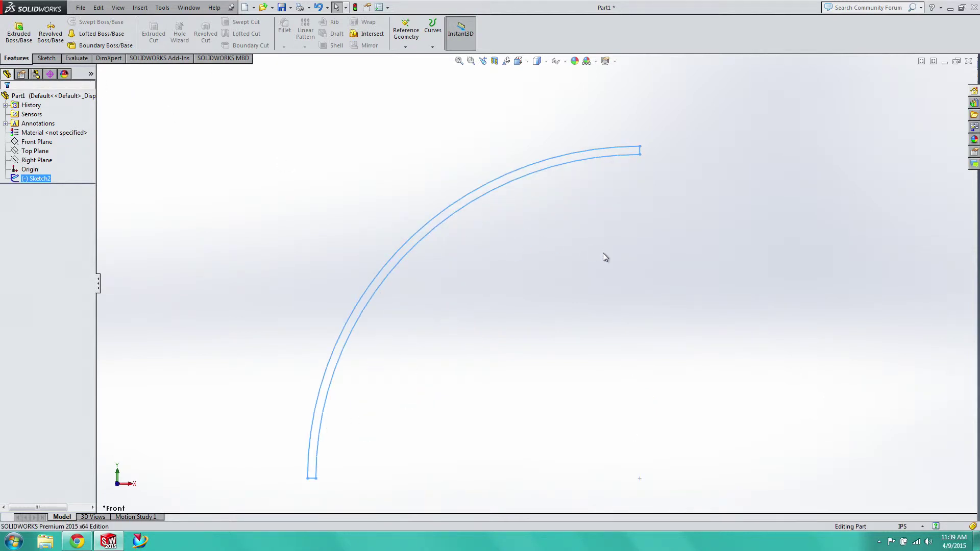
pyautogui.press('z')
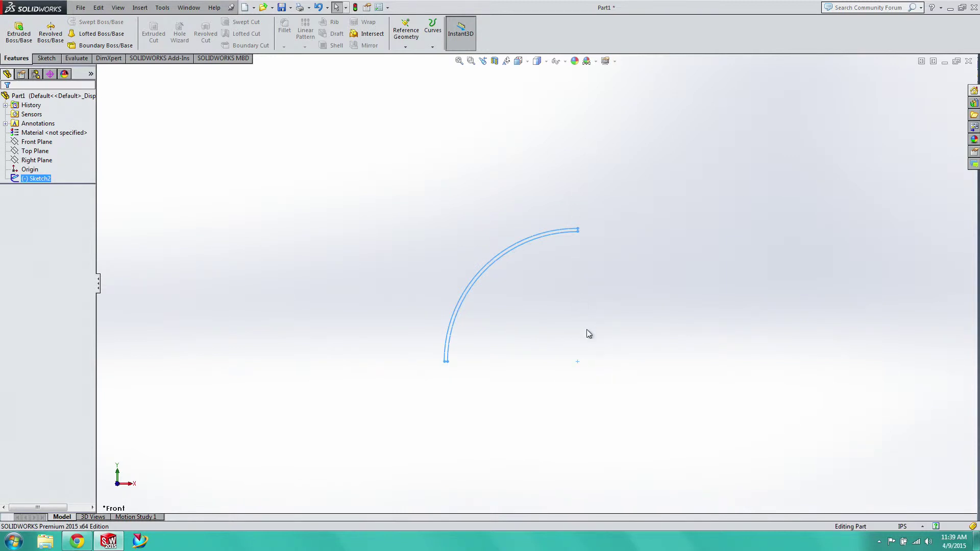
pyautogui.scroll(-3, 584, 252)
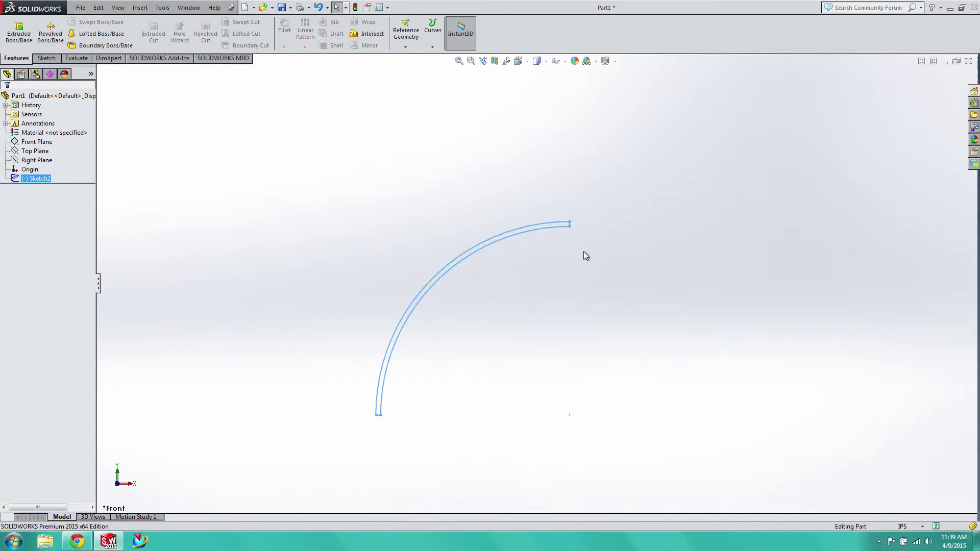
pyautogui.scroll(3, 575, 258)
pyautogui.scroll(-3, 600, 337)
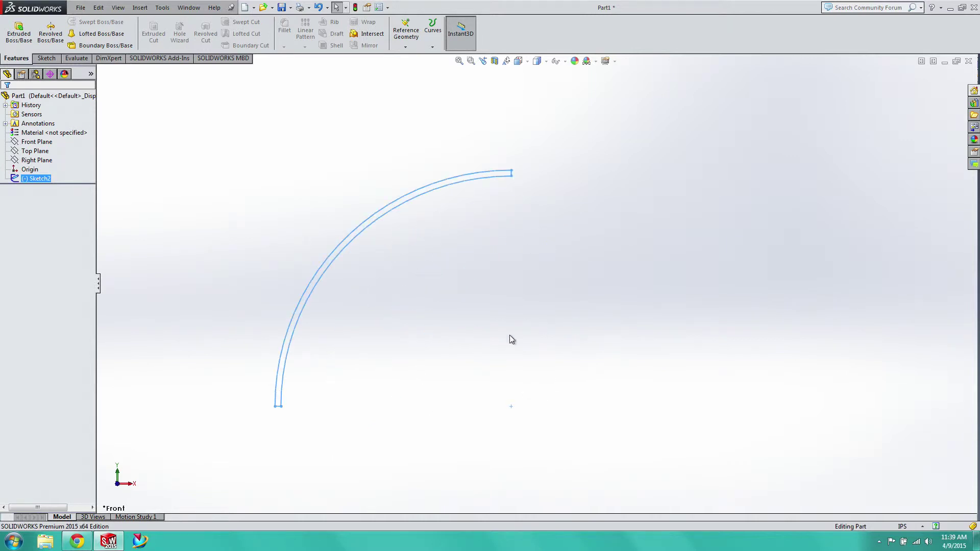
pyautogui.scroll(-2, 354, 296)
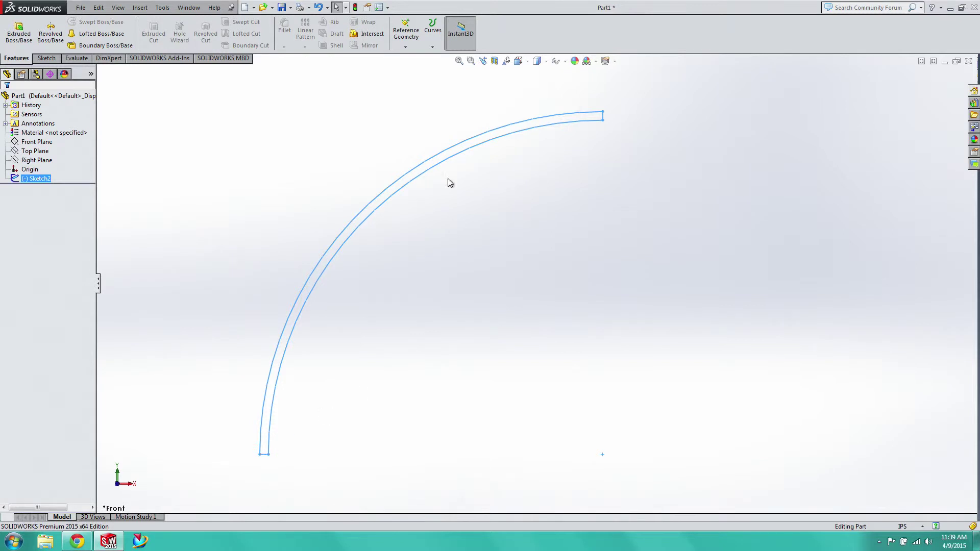
pyautogui.scroll(-2, 403, 179)
pyautogui.scroll(2, 405, 179)
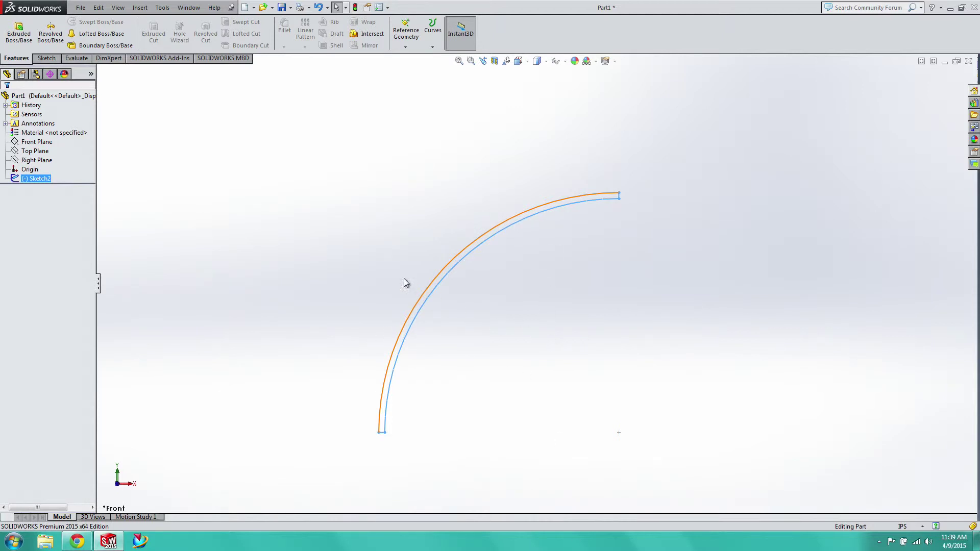
pyautogui.click(139, 7)
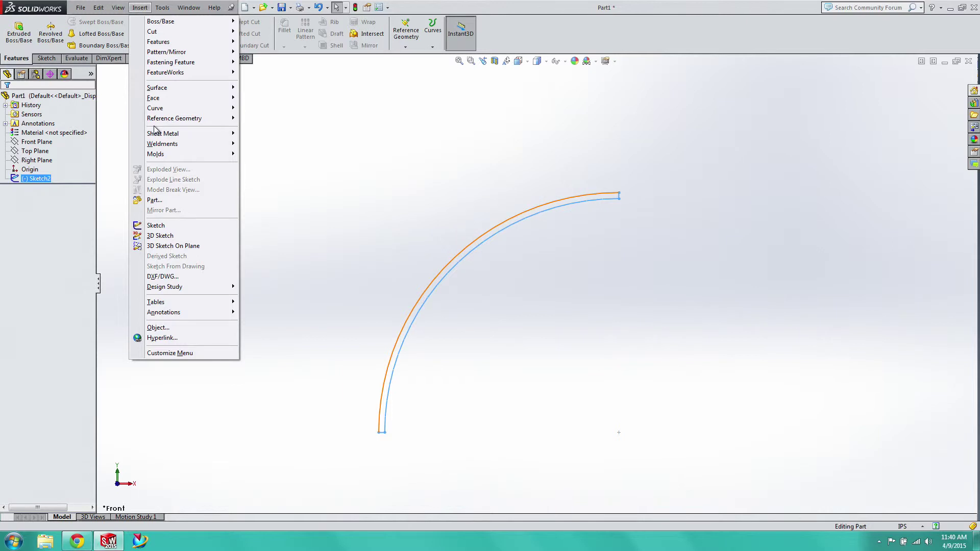
pyautogui.moveTo(160, 123)
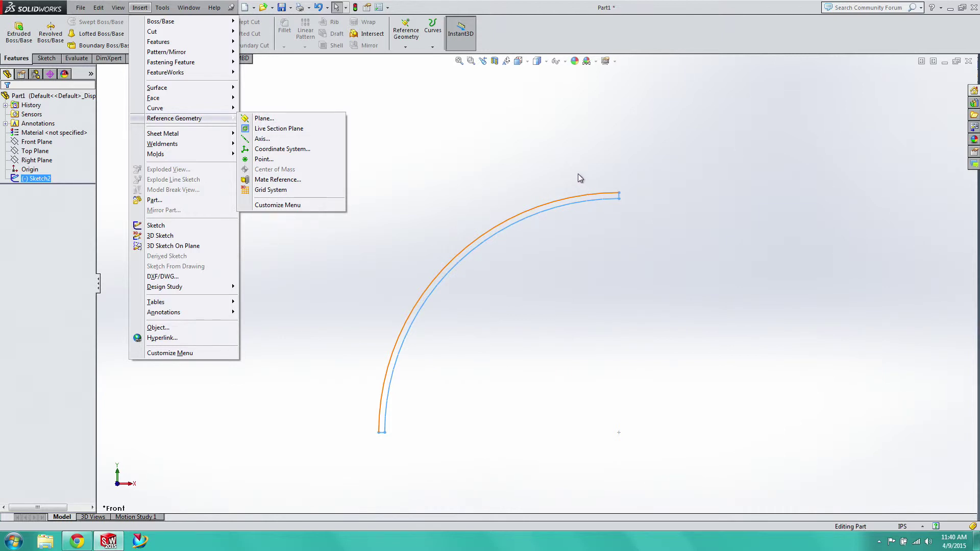
pyautogui.click(563, 166)
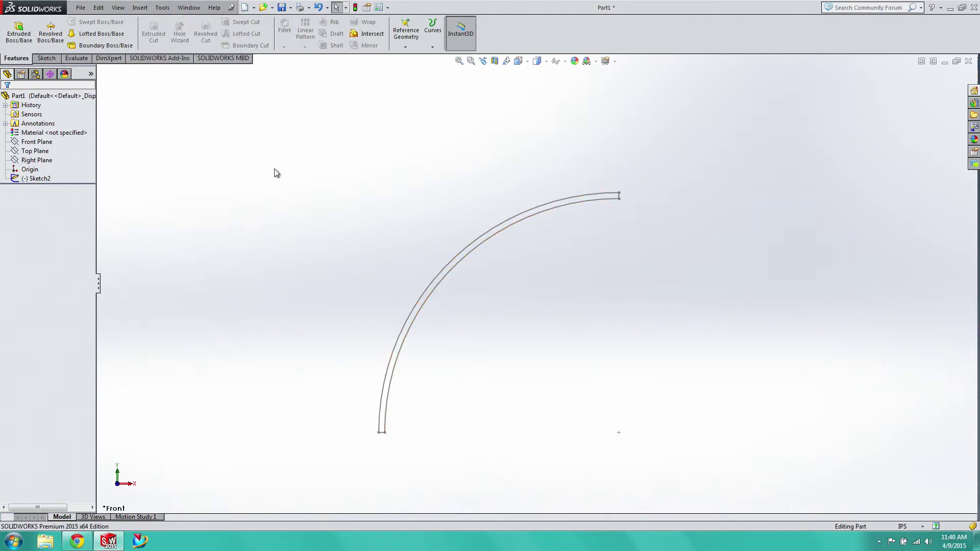
pyautogui.click(53, 178)
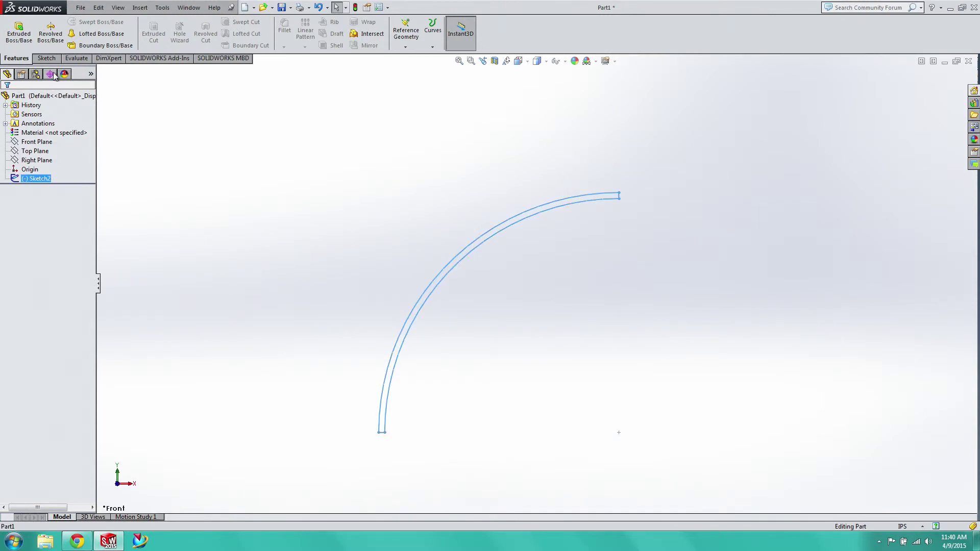
# Preview a blind 360° revolve of Sketch2 about Line2, forming a thin dome
pyautogui.click(51, 37)
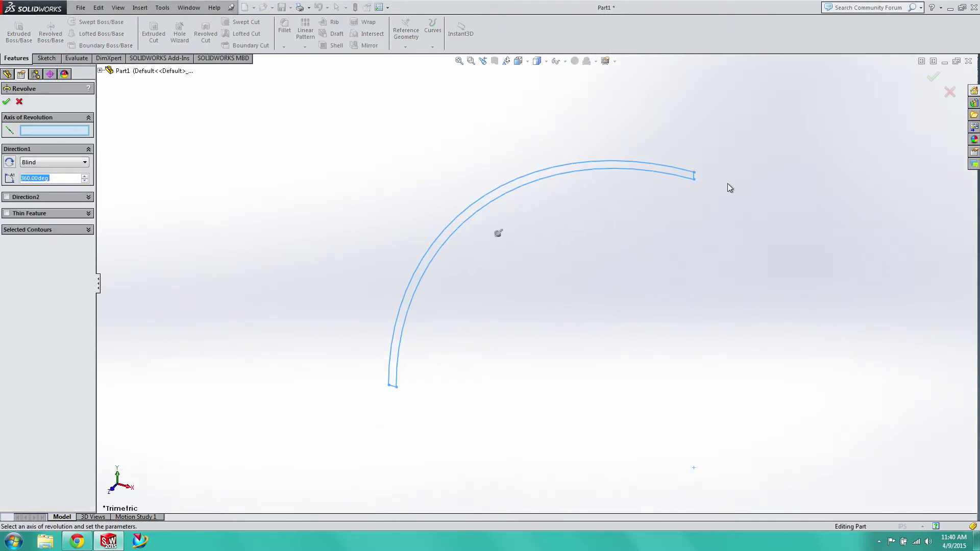
pyautogui.click(694, 178)
pyautogui.scroll(4, 505, 258)
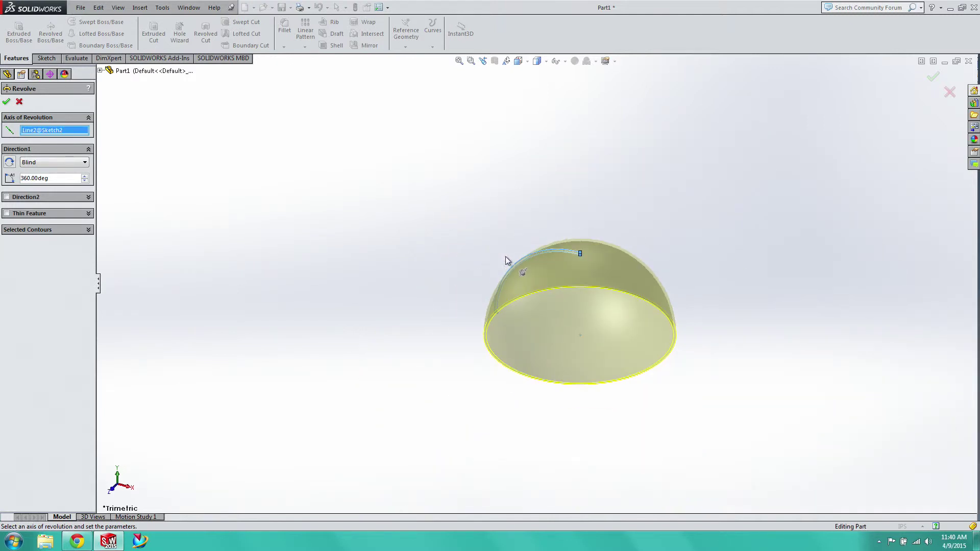
pyautogui.scroll(-5, 592, 280)
pyautogui.scroll(4, 533, 294)
pyautogui.scroll(-5, 581, 341)
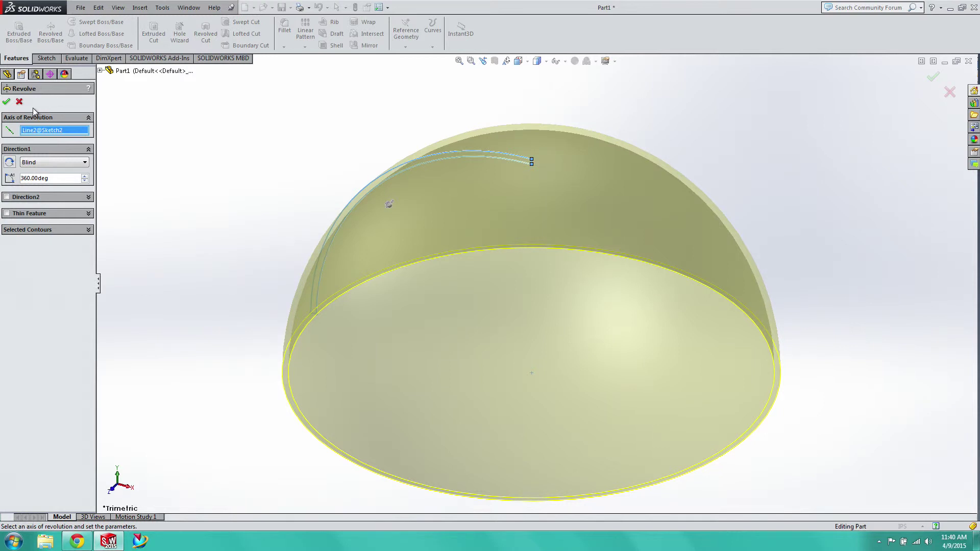
# Accept the revolve to create Revolve1, the hemispherical dome shell
pyautogui.click(7, 101)
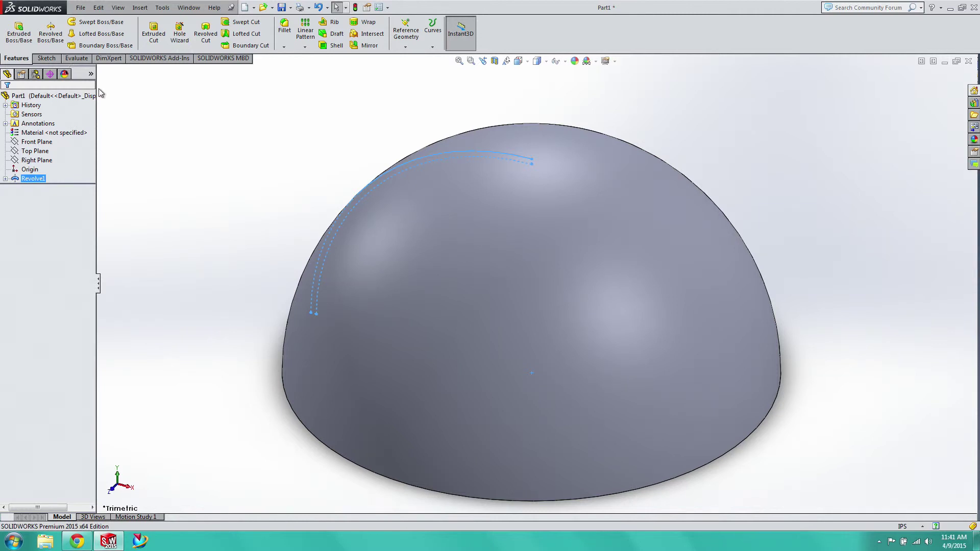
# Rotate the view to expose the dome's hollow underside and open rim
pyautogui.rightClick(175, 148)
pyautogui.moveTo(200, 190)
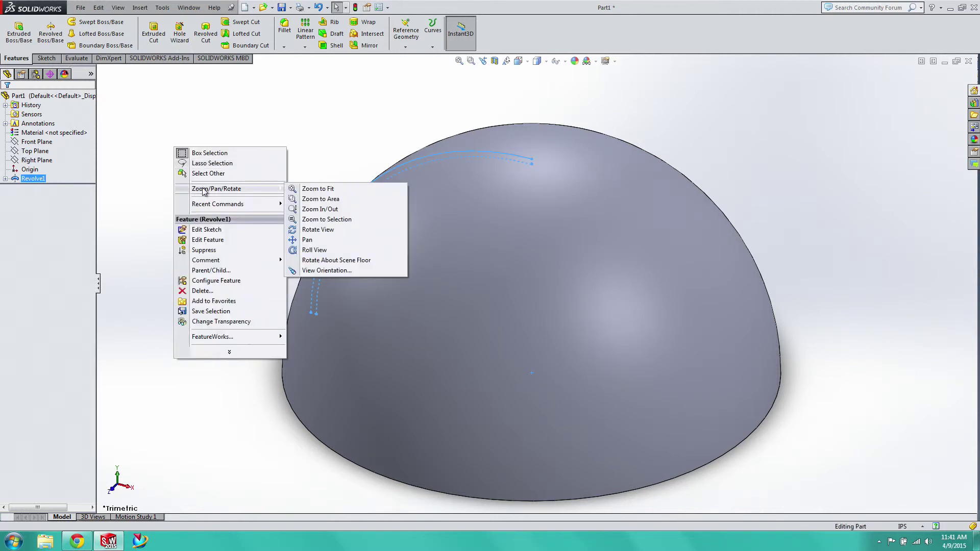
pyautogui.click(318, 229)
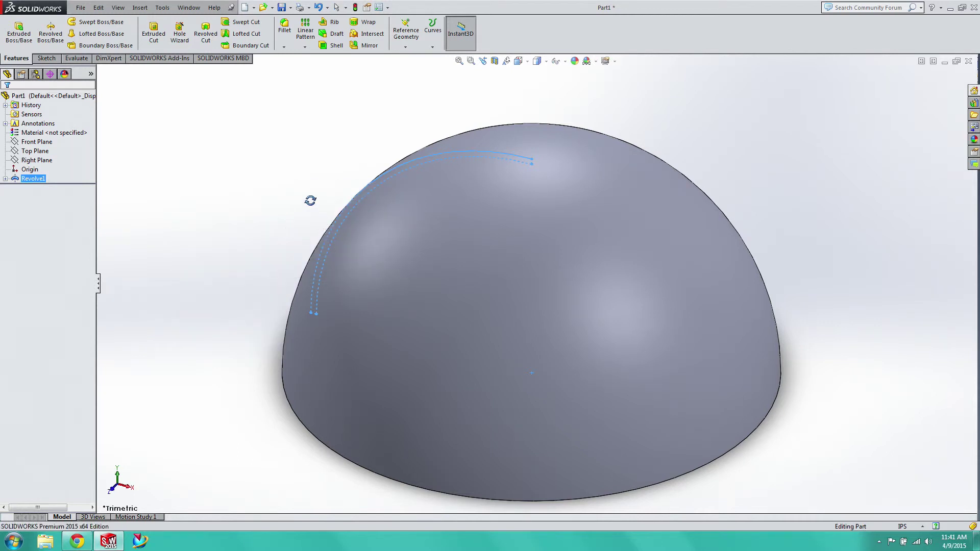
pyautogui.moveTo(311, 199); pyautogui.dragTo(291, 122)
pyautogui.rightClick(282, 128)
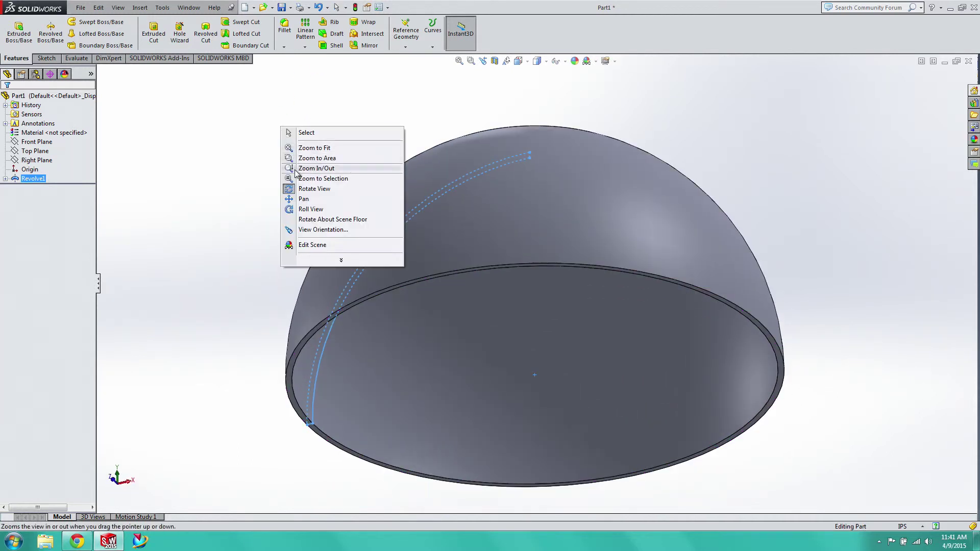
pyautogui.click(296, 188)
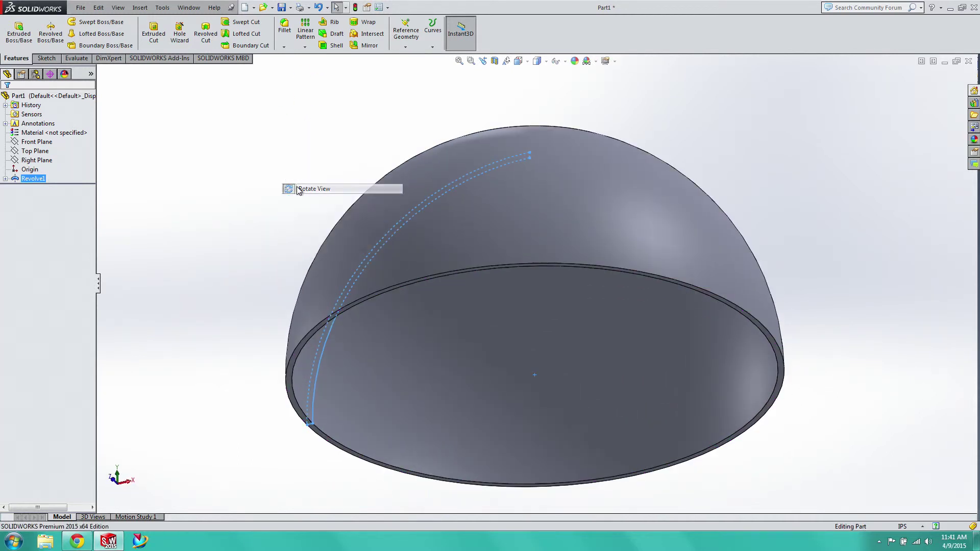
# Select the dome's bottom rim edge and start a new reference plane
pyautogui.click(369, 298)
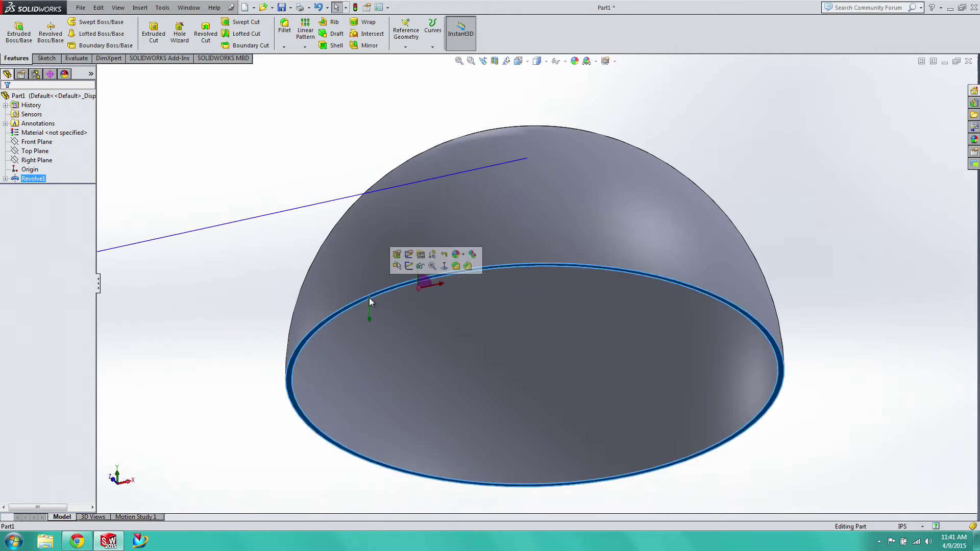
pyautogui.click(140, 7)
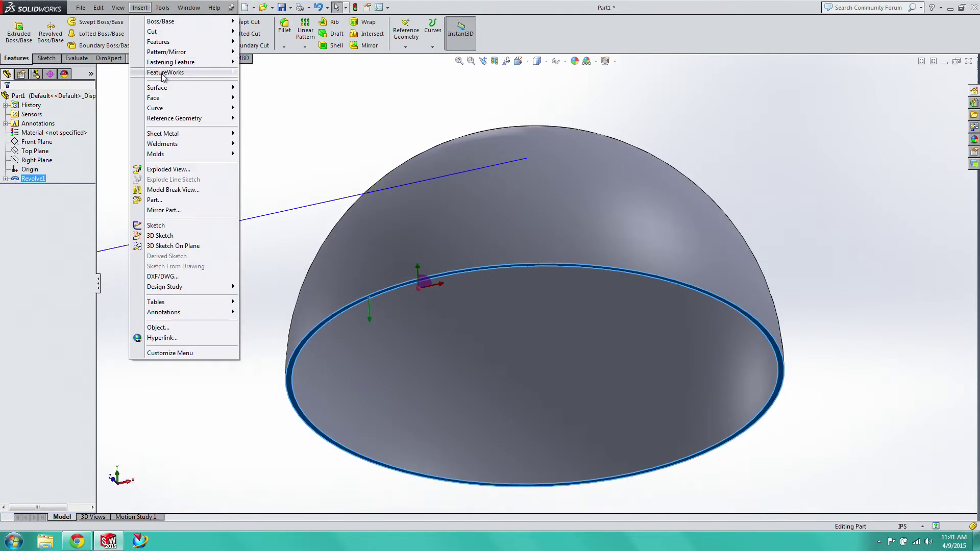
pyautogui.moveTo(173, 118)
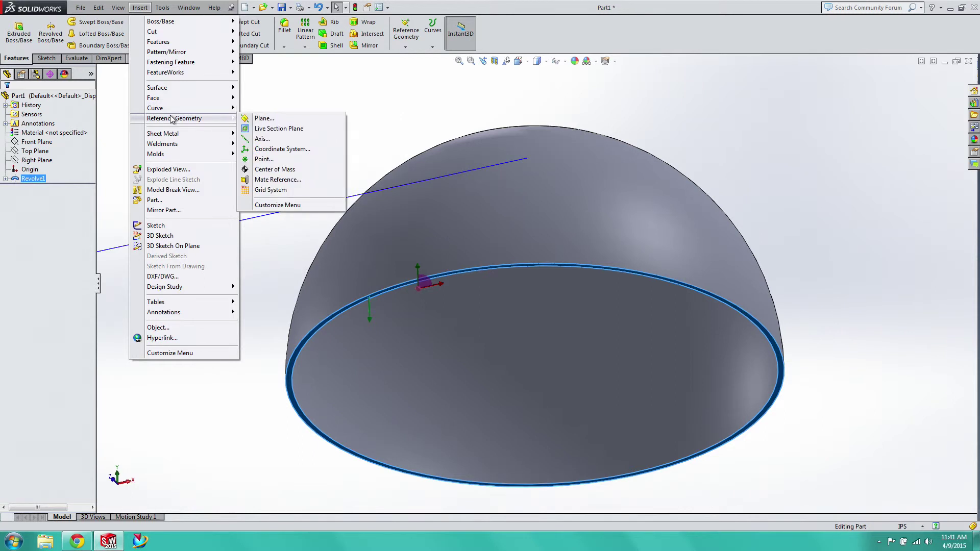
pyautogui.click(247, 118)
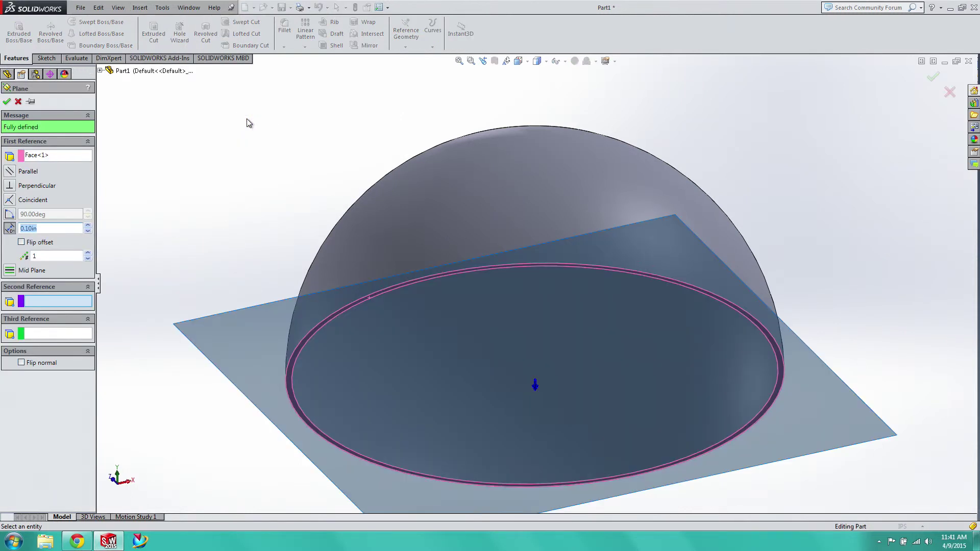
# Rotate and zoom to view the whole dome with its 0.10in plane preview
pyautogui.rightClick(247, 123)
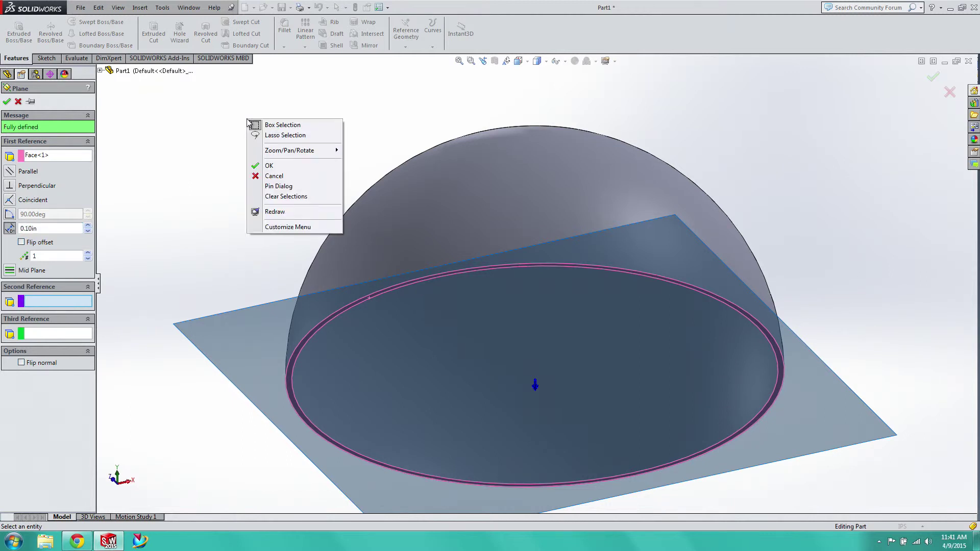
pyautogui.moveTo(317, 150)
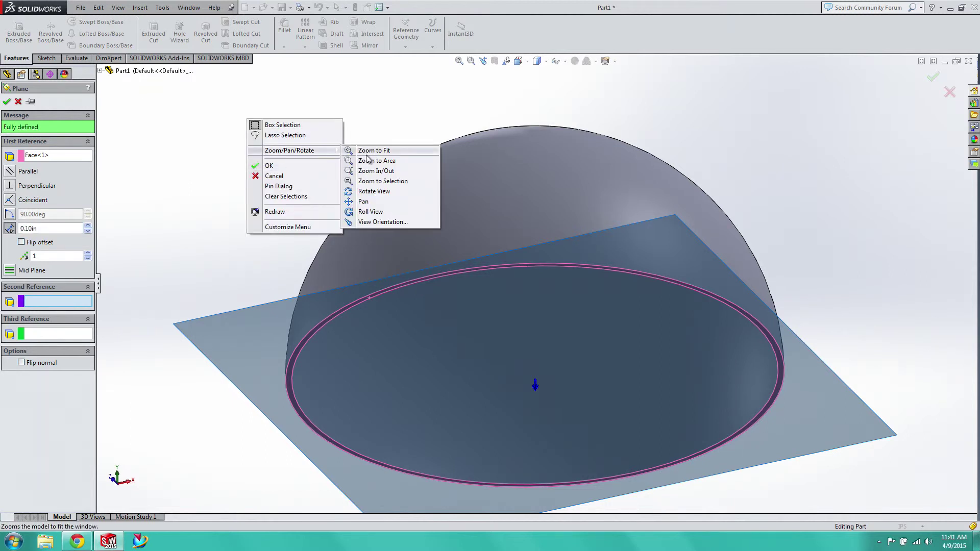
pyautogui.click(374, 191)
pyautogui.moveTo(361, 191); pyautogui.dragTo(334, 217)
pyautogui.scroll(3, 345, 219)
pyautogui.moveTo(449, 182); pyautogui.dragTo(582, 331)
pyautogui.scroll(-2, 582, 332)
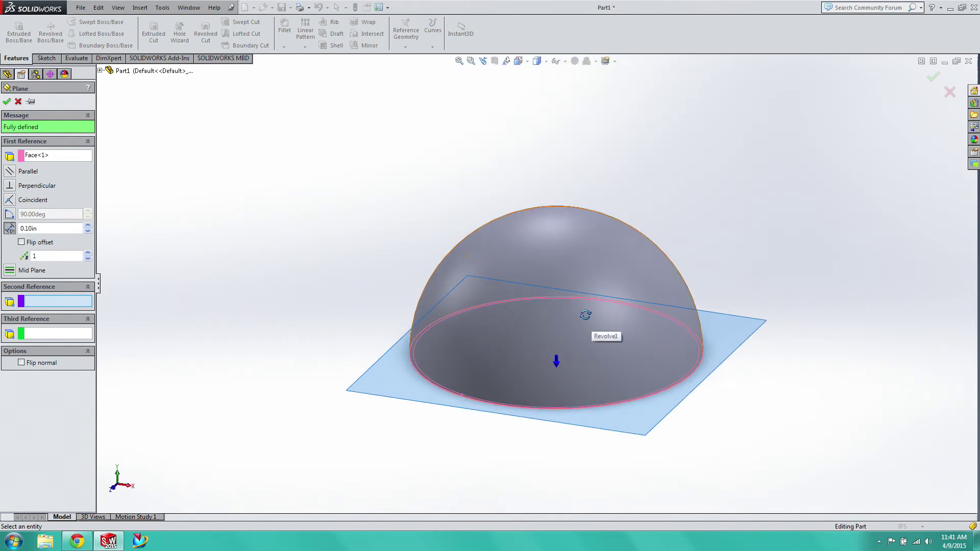
pyautogui.rightClick(214, 175)
pyautogui.click(240, 220)
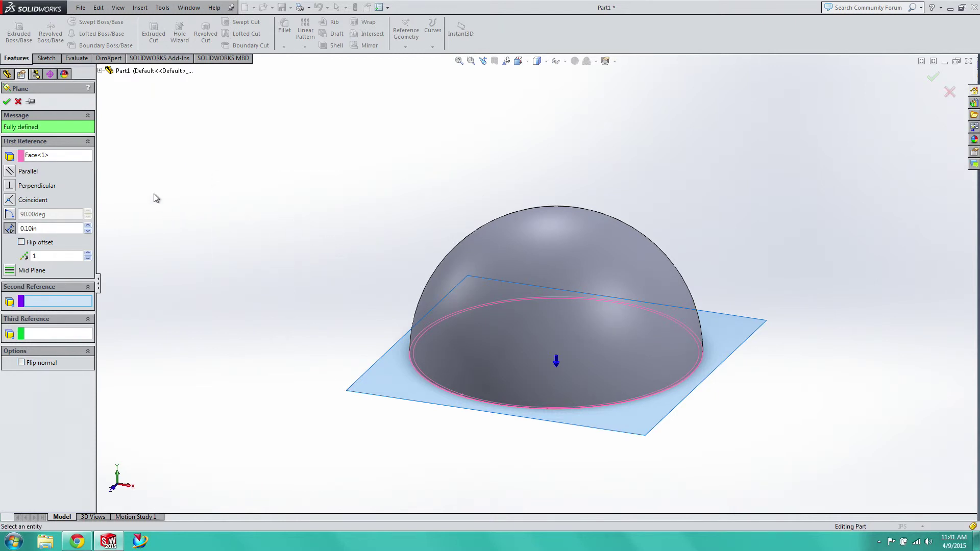
pyautogui.click(139, 8)
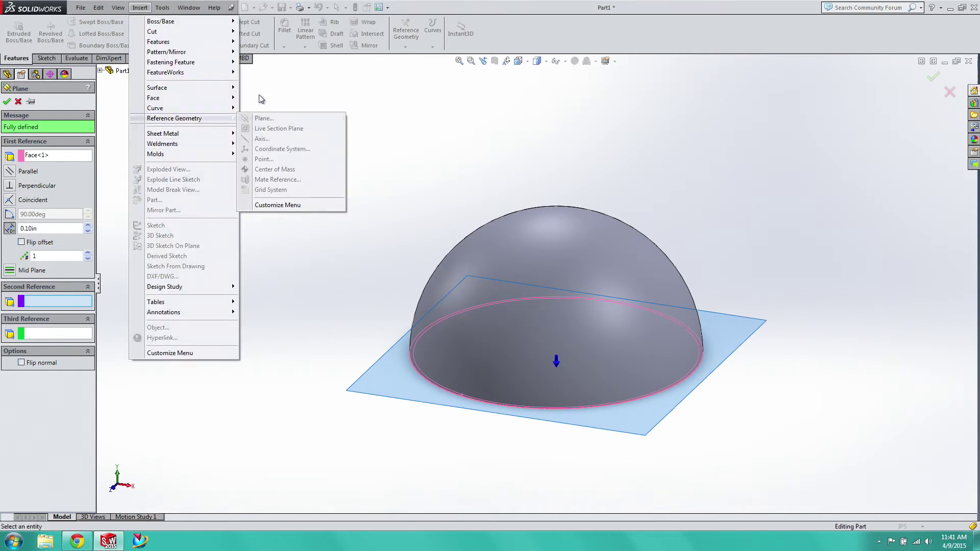
# Dismiss the Insert menu, keeping the Plane PropertyManager open
pyautogui.click(495, 5)
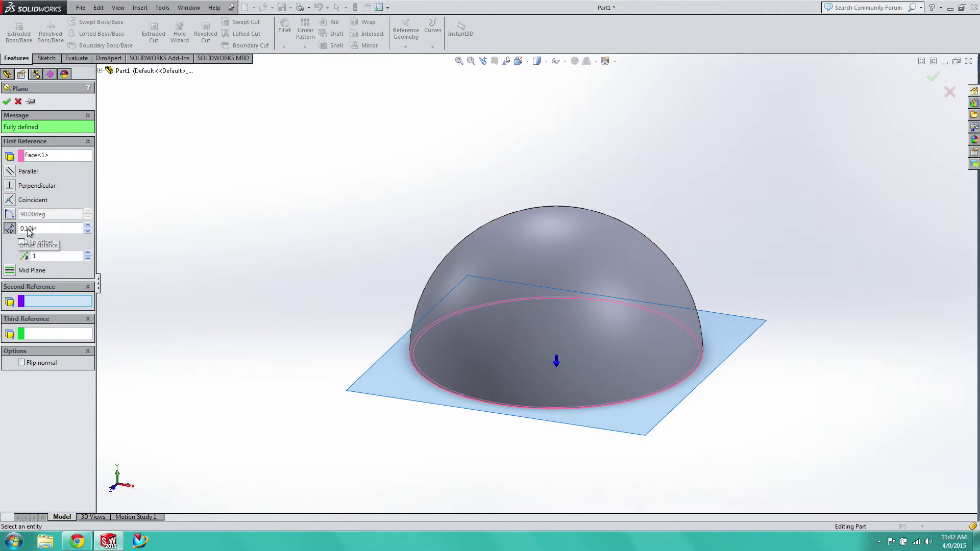
# After trying 0.40in and 0.30in, flip the plane offset and raise it to 1.00in
pyautogui.click(88, 226)
pyautogui.click(88, 226)
pyautogui.click(88, 226)
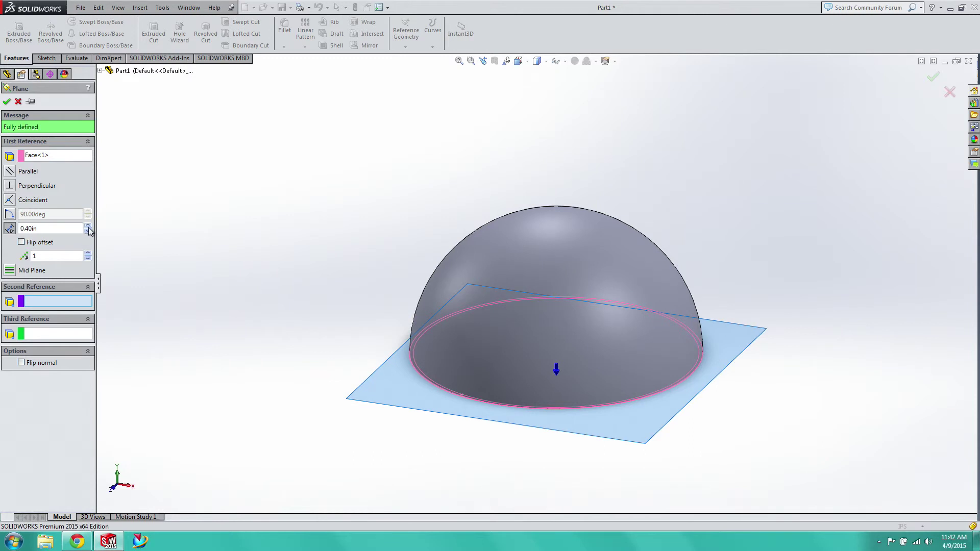
pyautogui.click(88, 231)
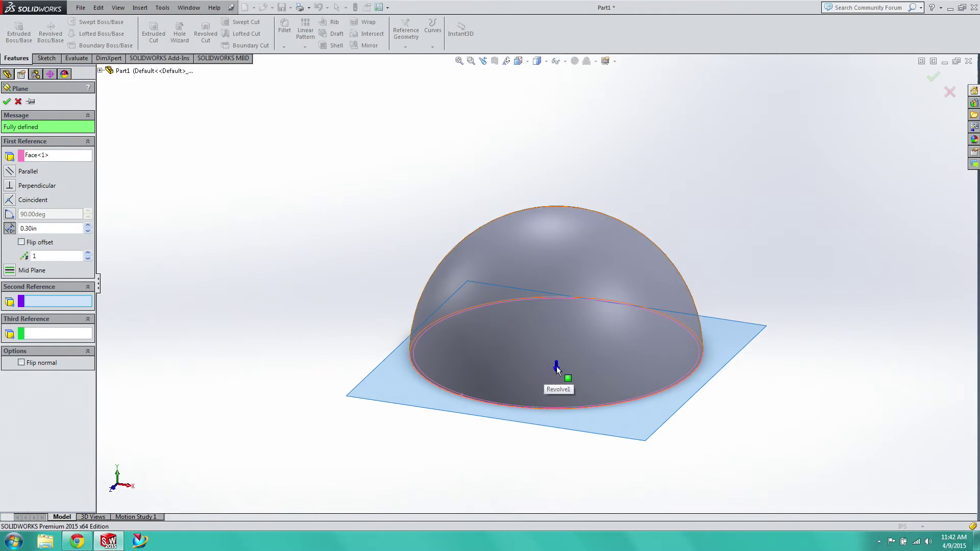
pyautogui.click(21, 242)
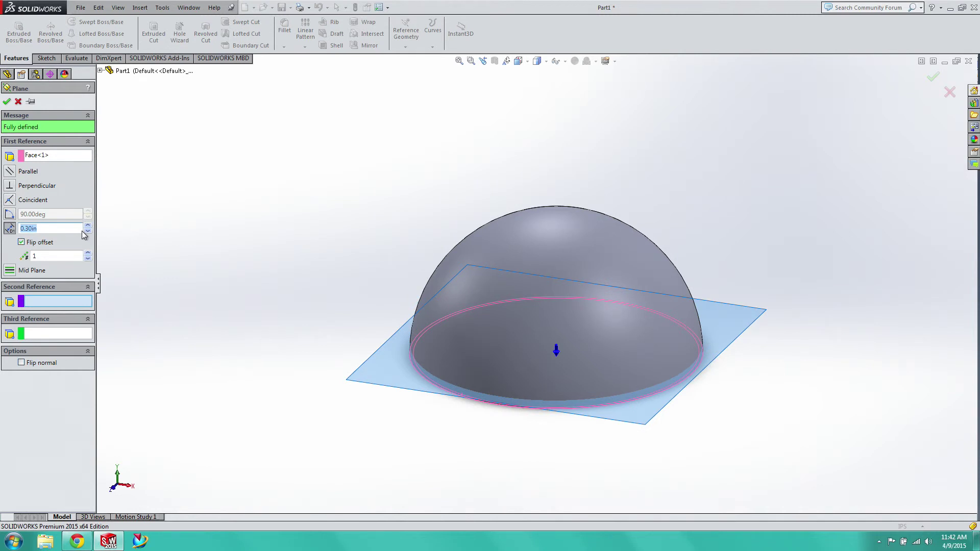
pyautogui.click(88, 225)
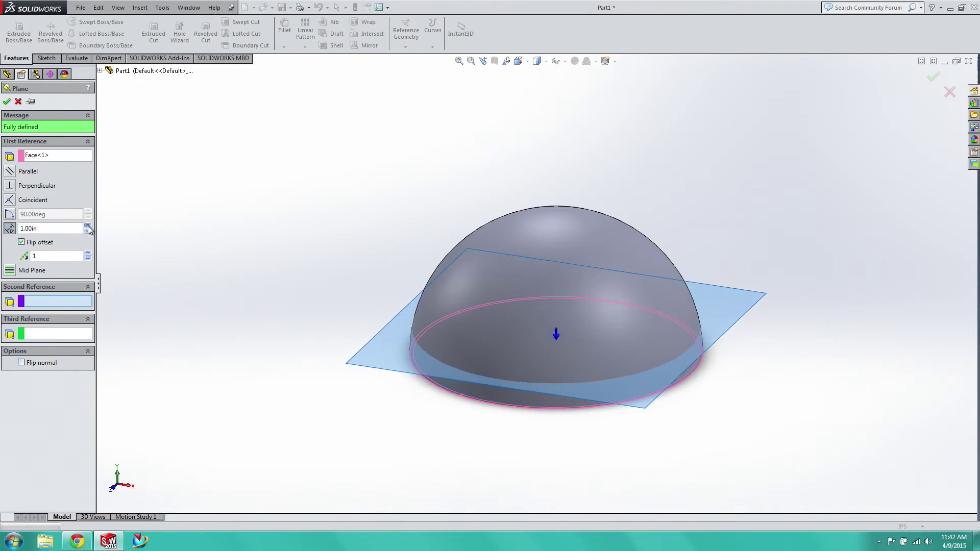
pyautogui.moveTo(88, 229); pyautogui.dragTo(88, 229)
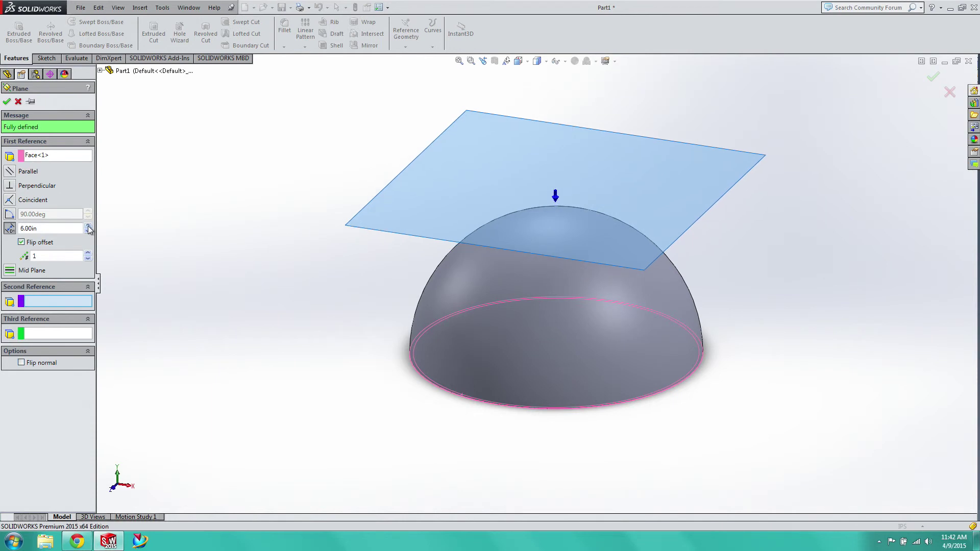